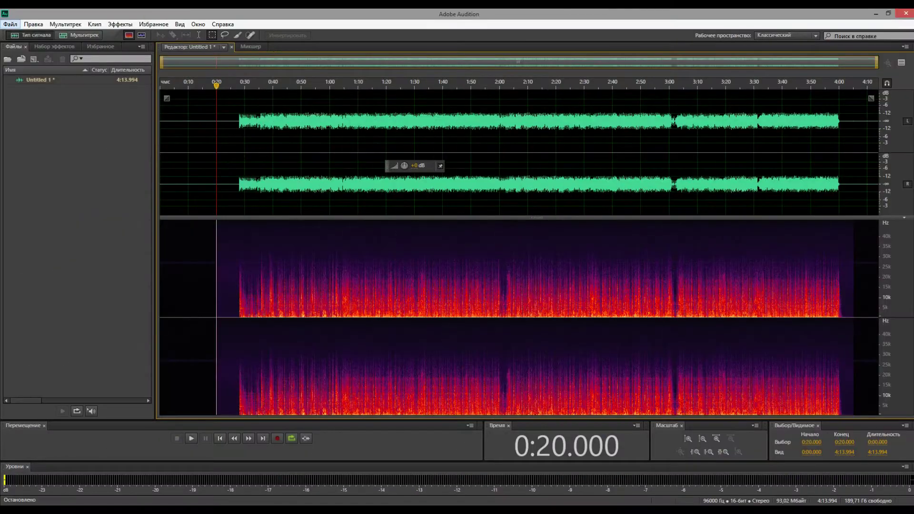
Save the untitled recording as tdkar.wav in Wave PCM format.
key(alt+f)
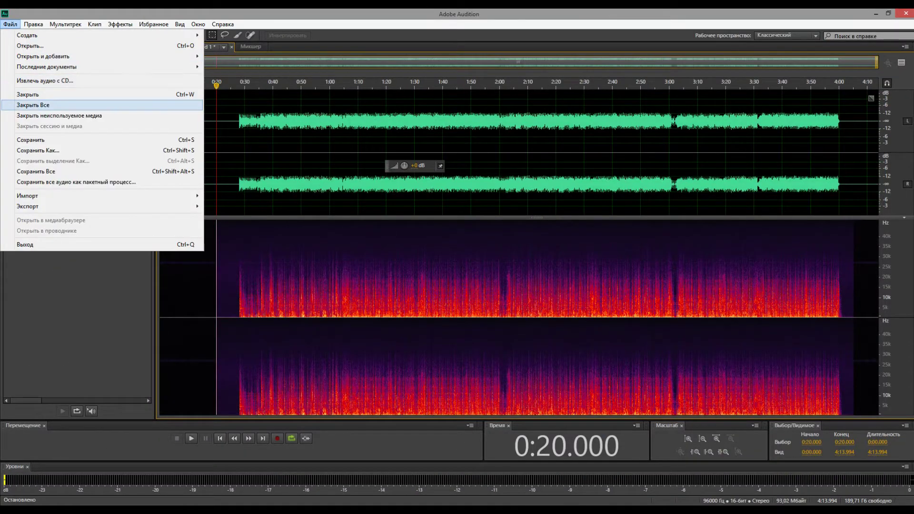
key(Down)
key(Down)
key(Down)
key(Return)
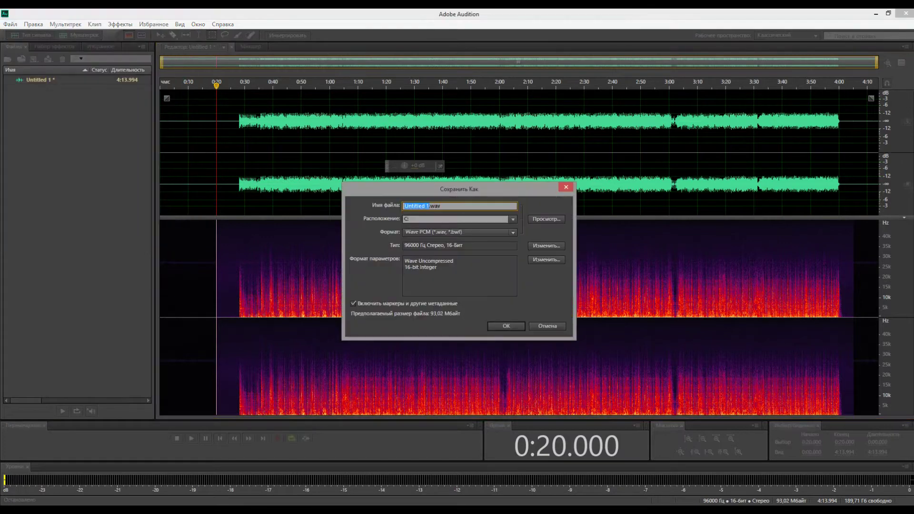
text(tdkar)
key(Return)
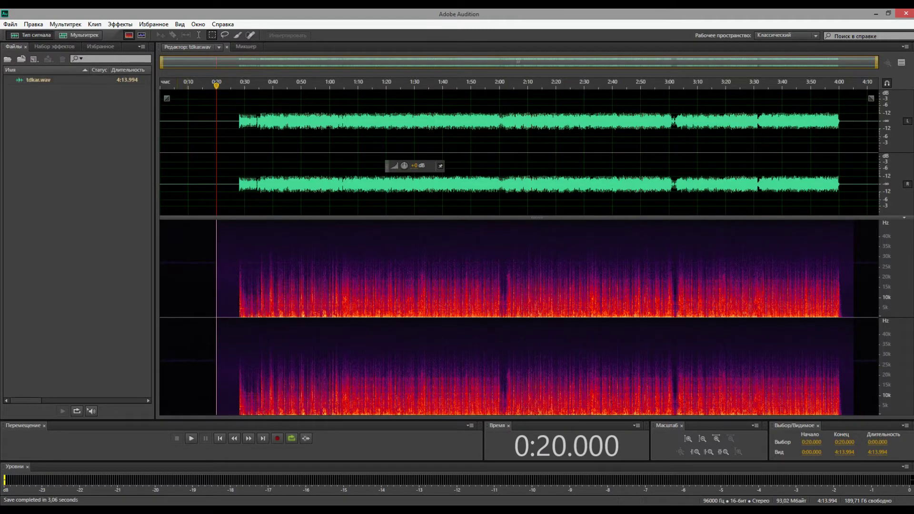
Amplify the entire tdkar.wav recording by 10 dB and save the result as tdkar96.wav.
click(415, 165)
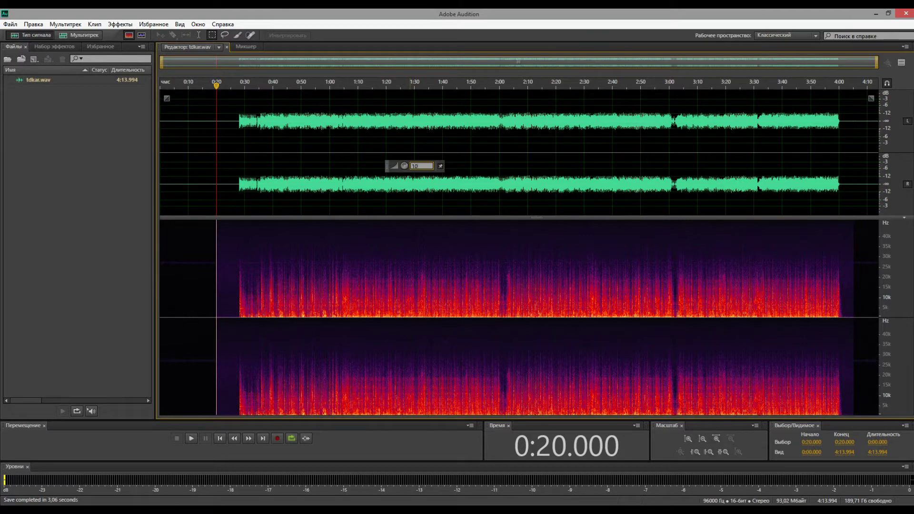
key(Return)
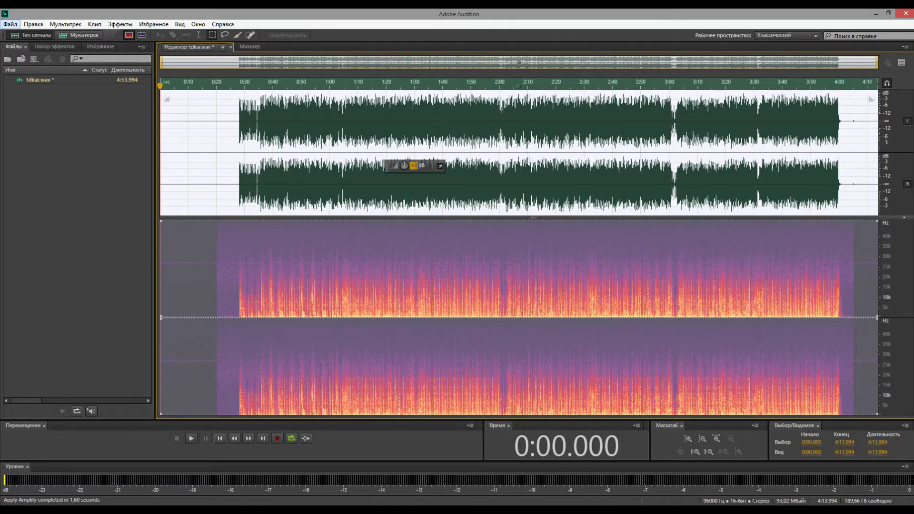
click(10, 24)
click(28, 148)
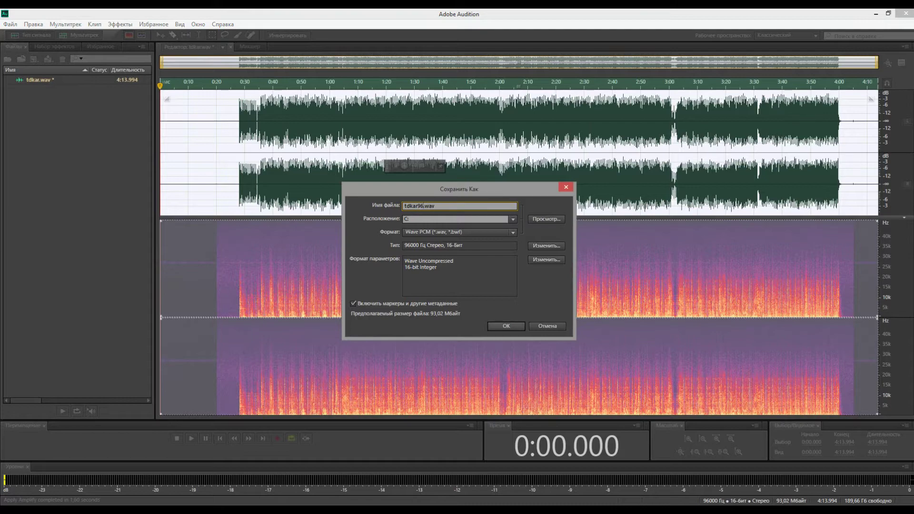
key(Return)
key(Return)
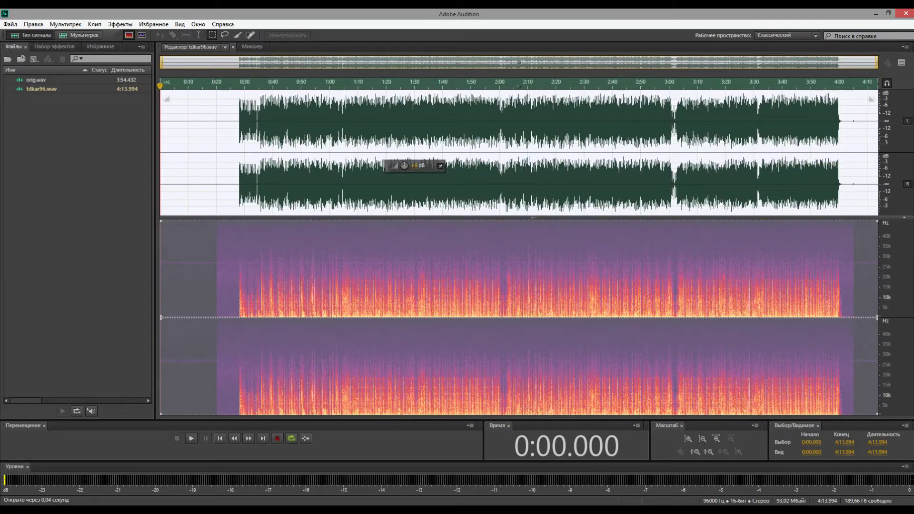
Select 0:15.285 to 3:50.000 in orig.wav, run a frequency analysis of the selection and hold its curve in slot 1.
double_click(36, 80)
drag(207, 142, 864, 143)
key(alt+z)
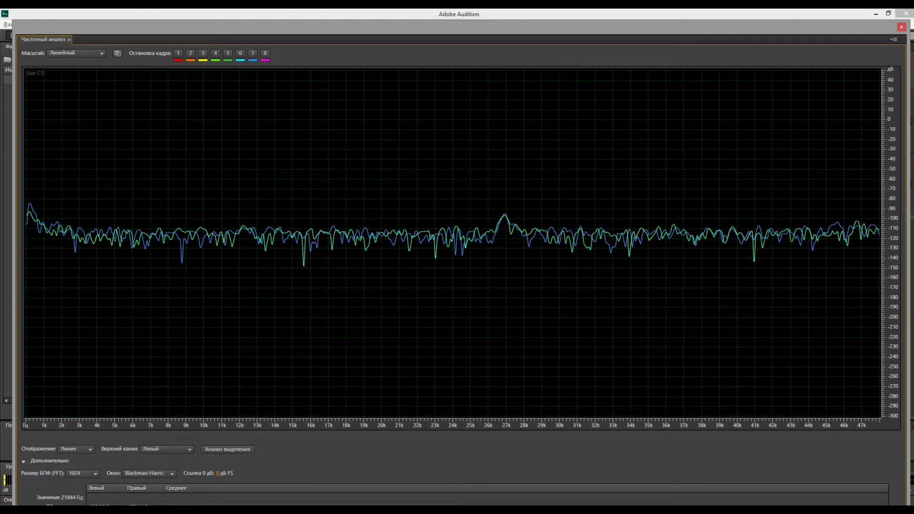
click(238, 450)
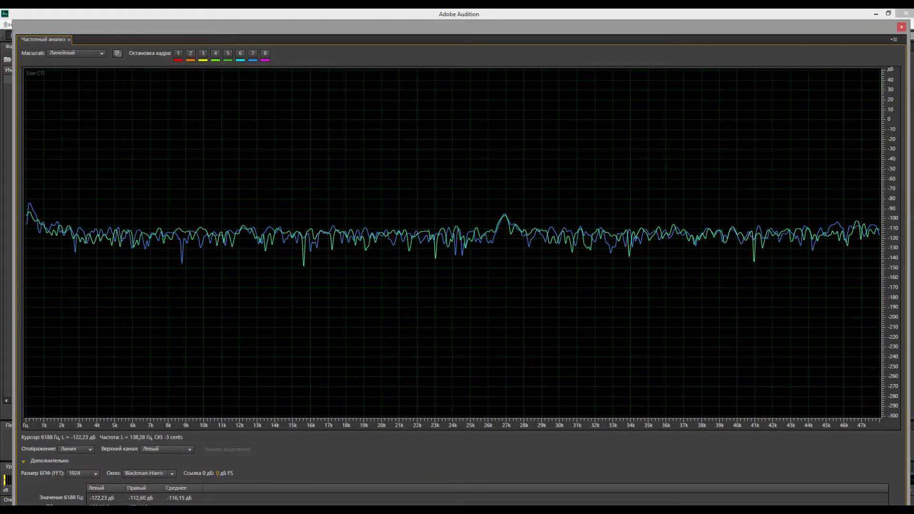
click(178, 53)
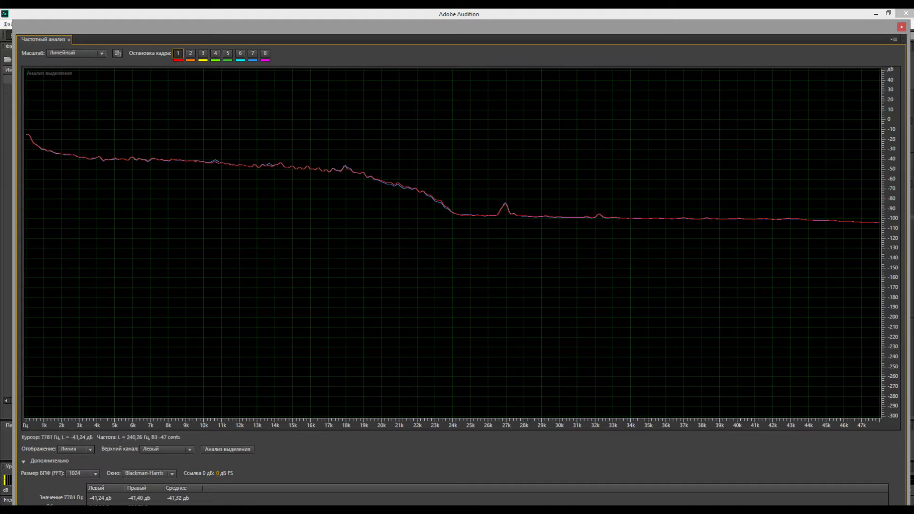
Hold the right channel's curve in slot 2, restore left as the top channel and close the frequency analysis.
click(166, 449)
click(154, 472)
click(190, 53)
click(167, 449)
click(164, 461)
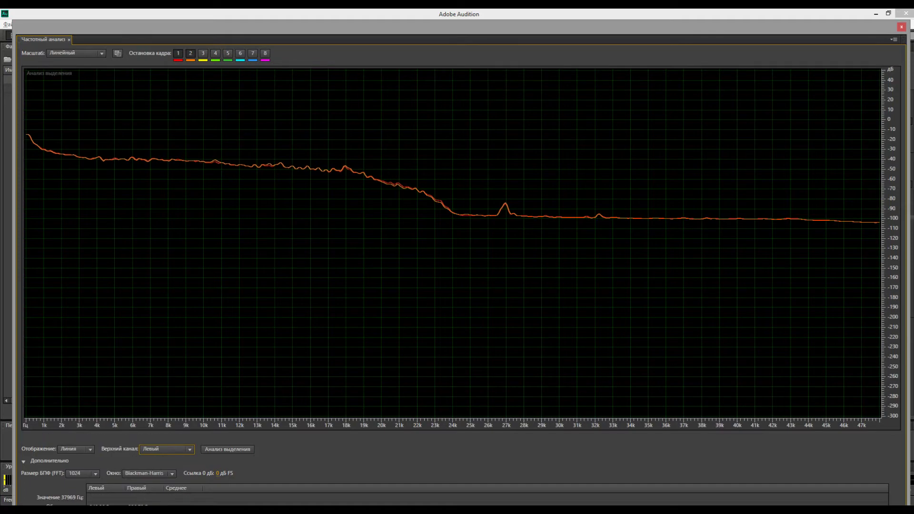
click(901, 27)
Select 0:28.052 to 4:00.000 in tdkar96.wav and analyse its frequencies for comparison with the held orig.wav curves.
click(78, 200)
double_click(40, 89)
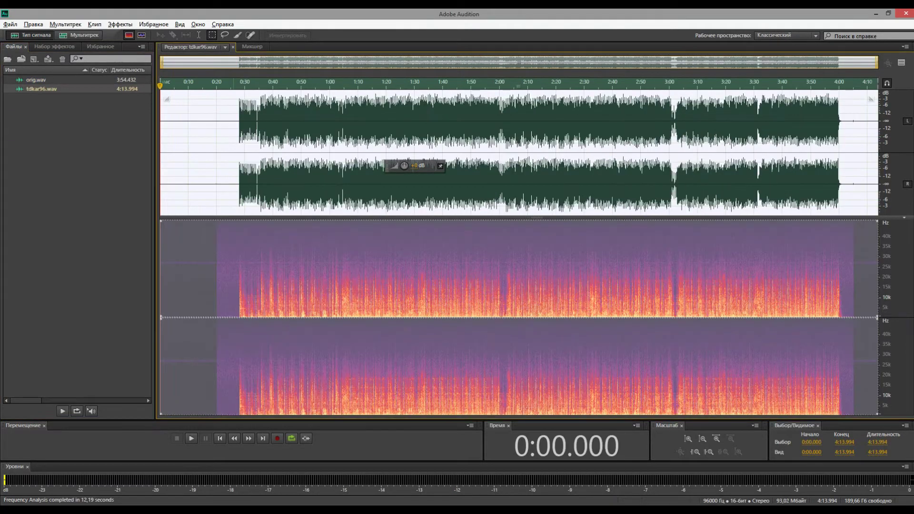
drag(239, 143, 839, 143)
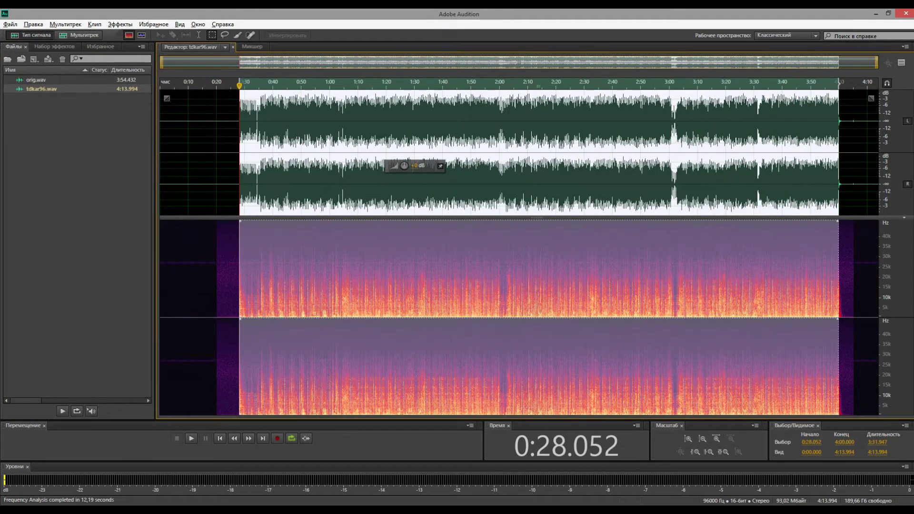
key(alt+z)
click(227, 450)
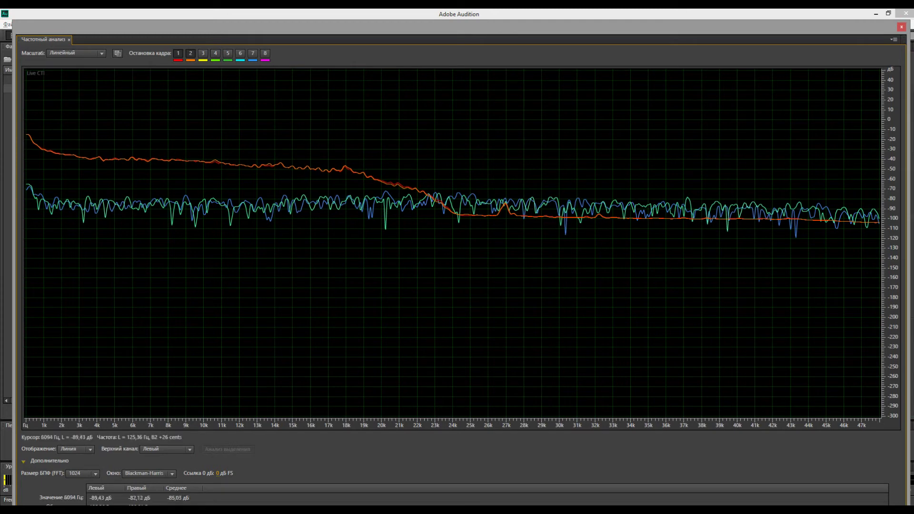
scroll(44, 419, up, 7)
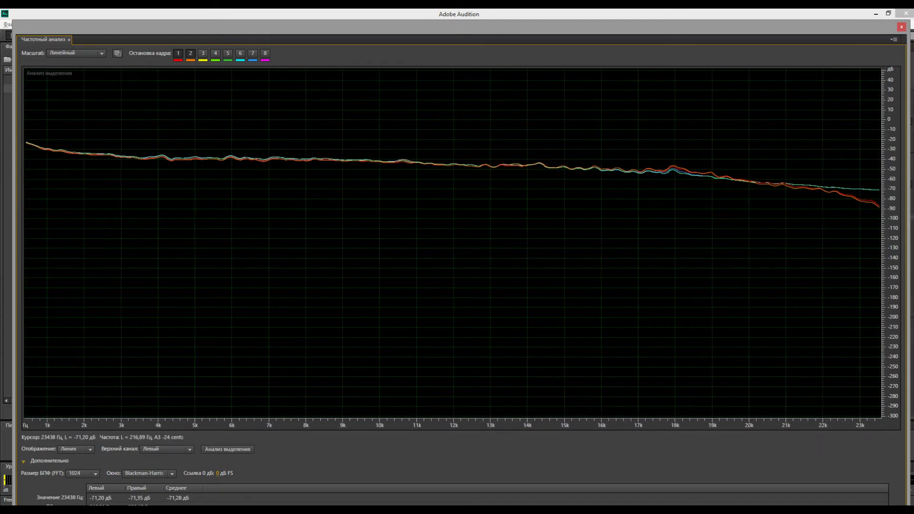
scroll(892, 162, up, 8)
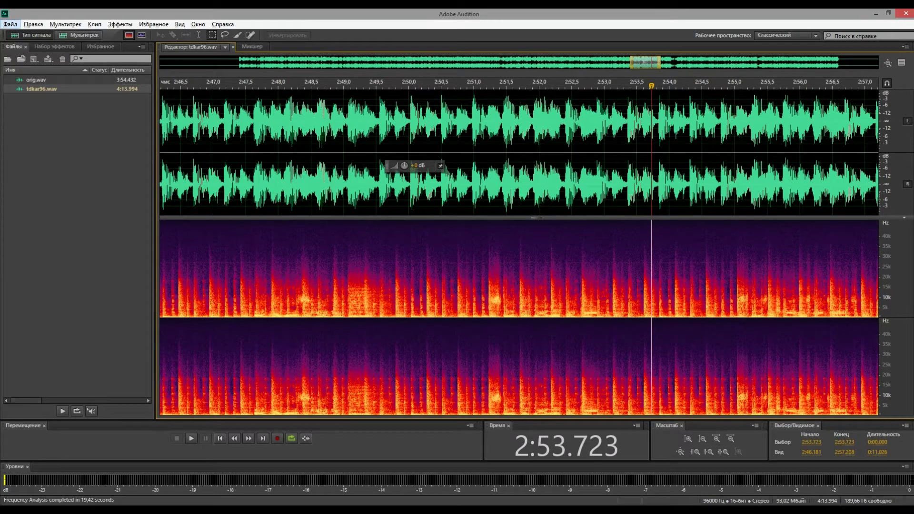
Save tdkar96.wav as a new file named tdkar44.wav with the sample rate converted to 44100 Hz.
click(10, 24)
mouse_move(38, 195)
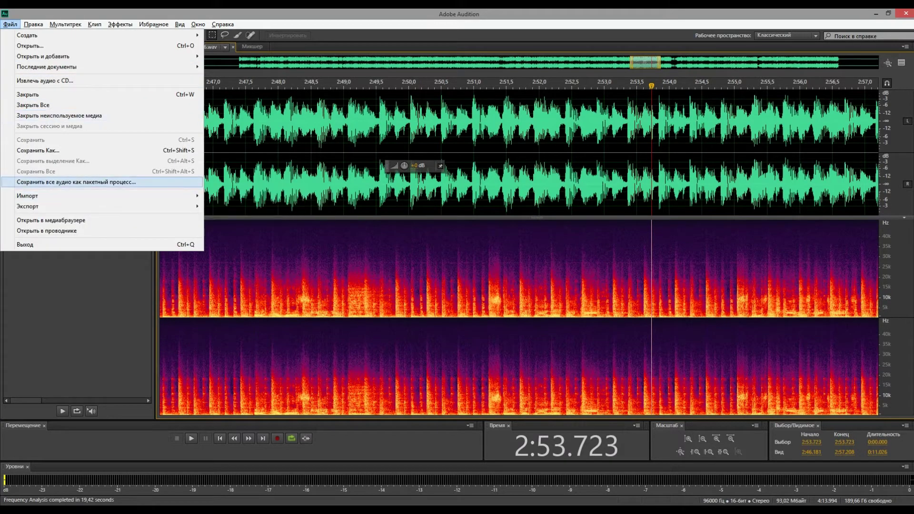
click(38, 150)
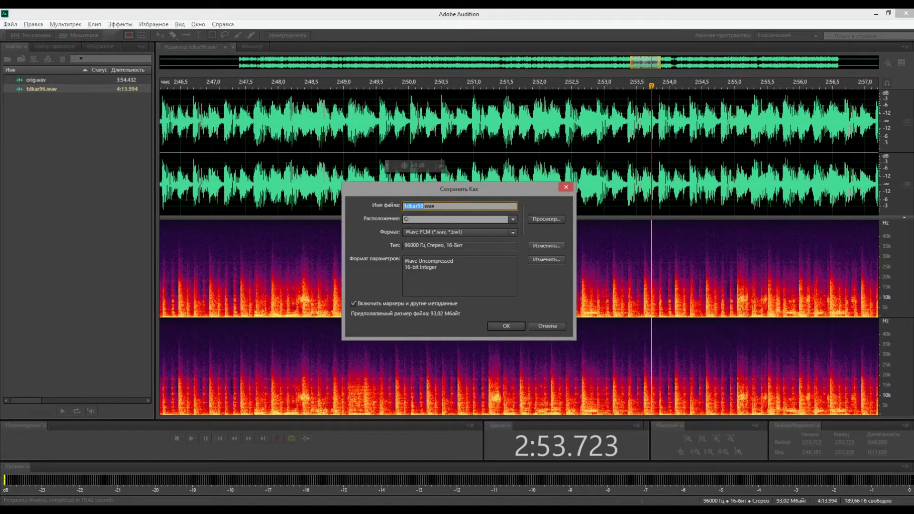
click(424, 206)
text(44)
click(546, 246)
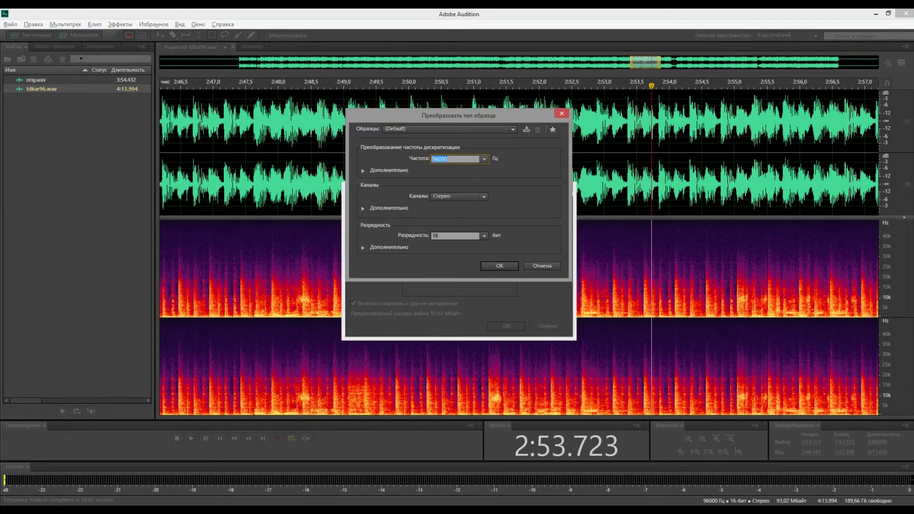
click(485, 159)
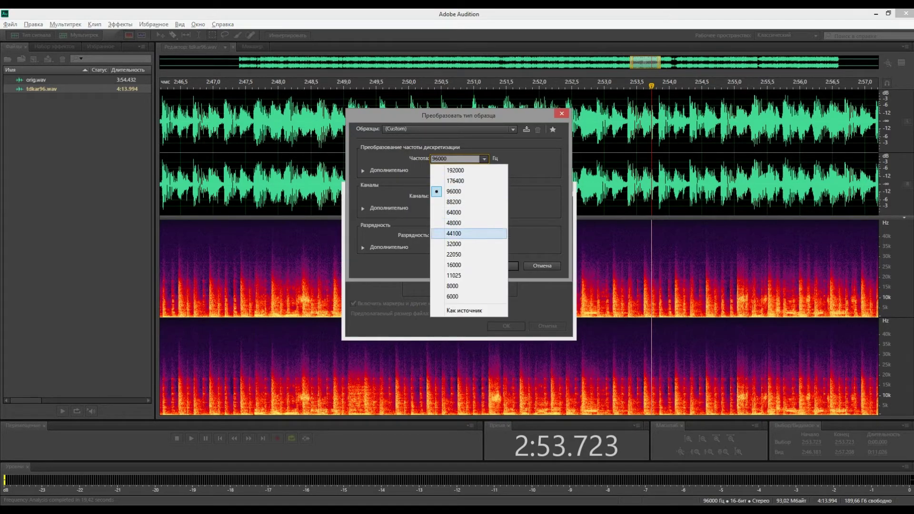
key(Return)
key(Return)
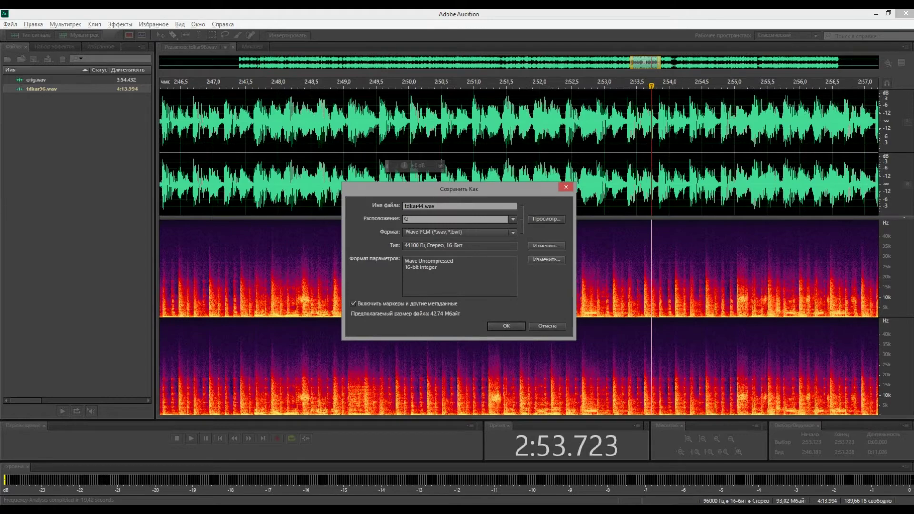
key(Return)
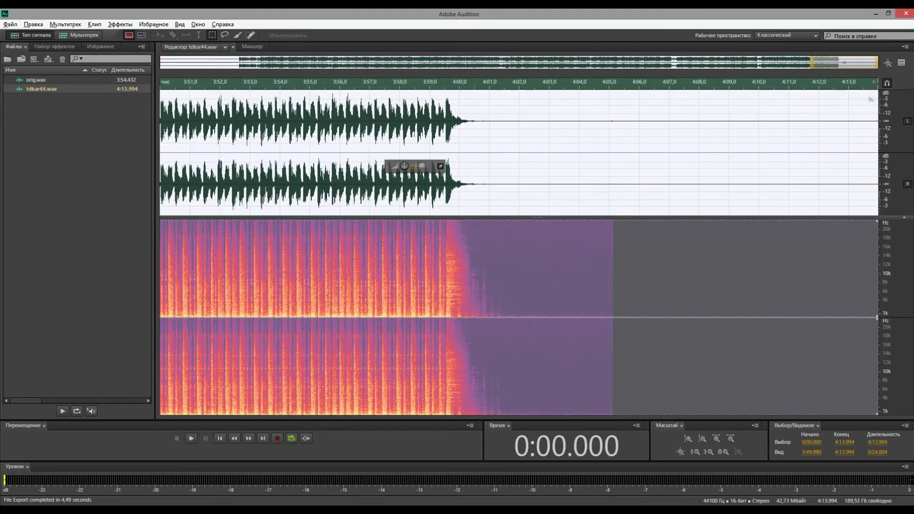
Hide the spectral frequency display and compare the waveforms of tdkar44.wav and orig.wav.
click(315, 143)
scroll(320, 143, down, 9)
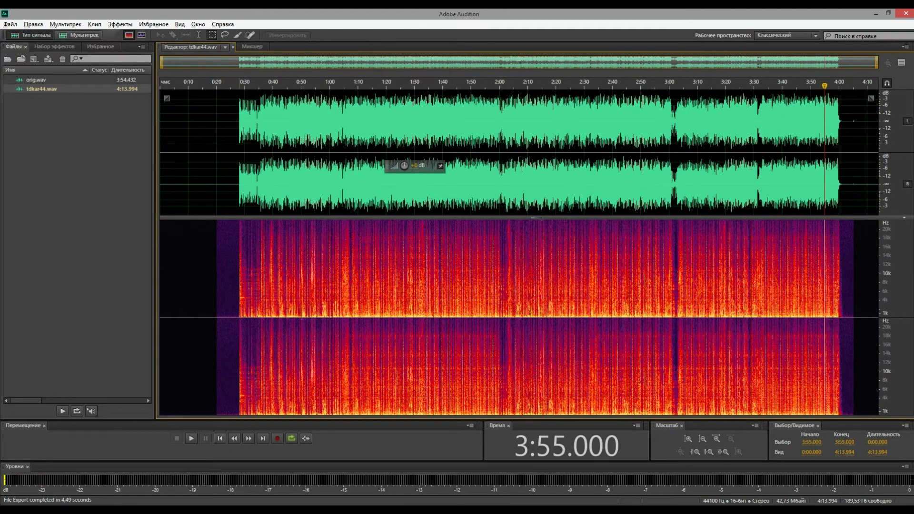
click(250, 143)
scroll(246, 143, up, 9)
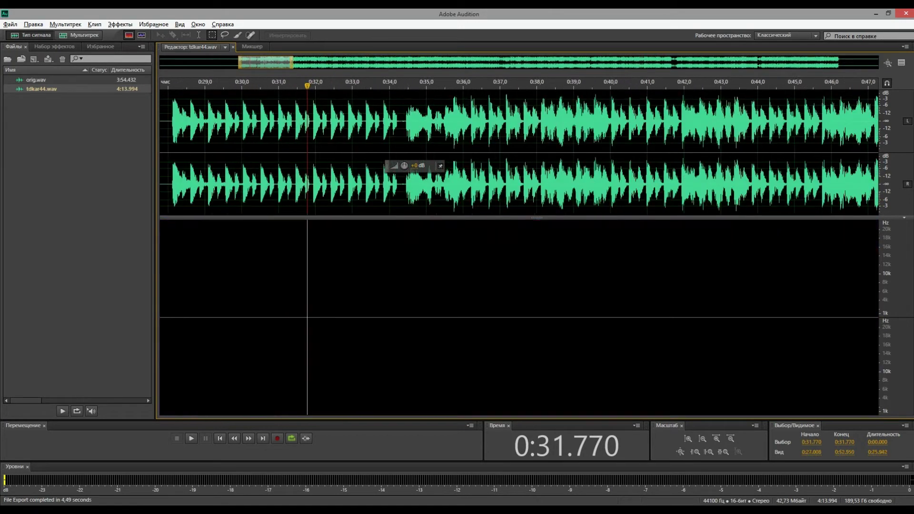
double_click(36, 80)
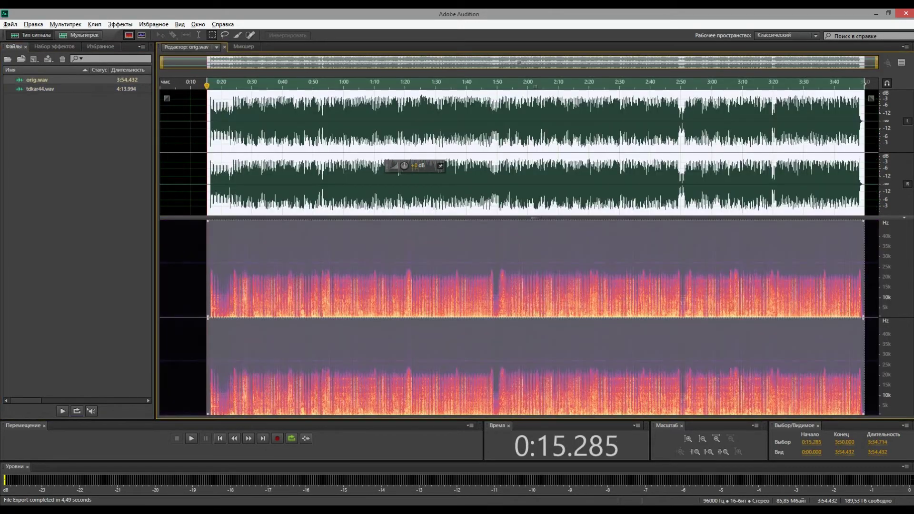
key(shift+d)
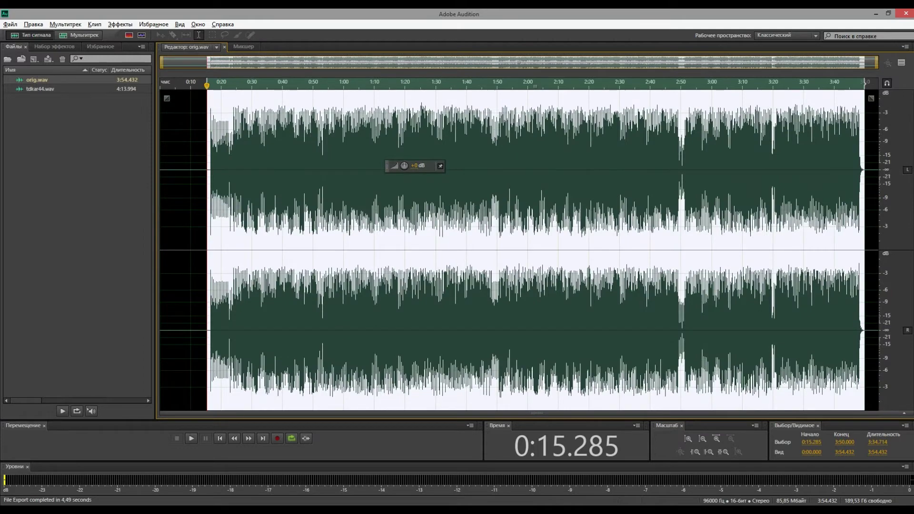
double_click(40, 90)
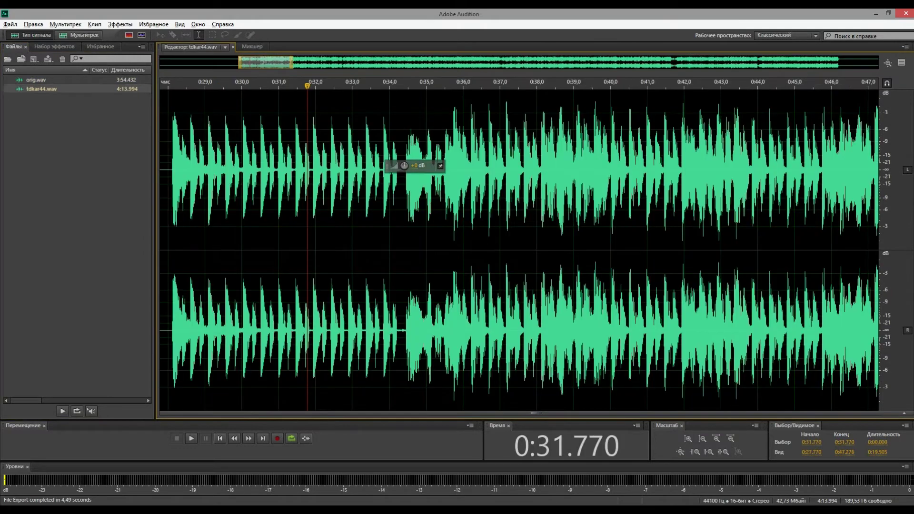
double_click(36, 80)
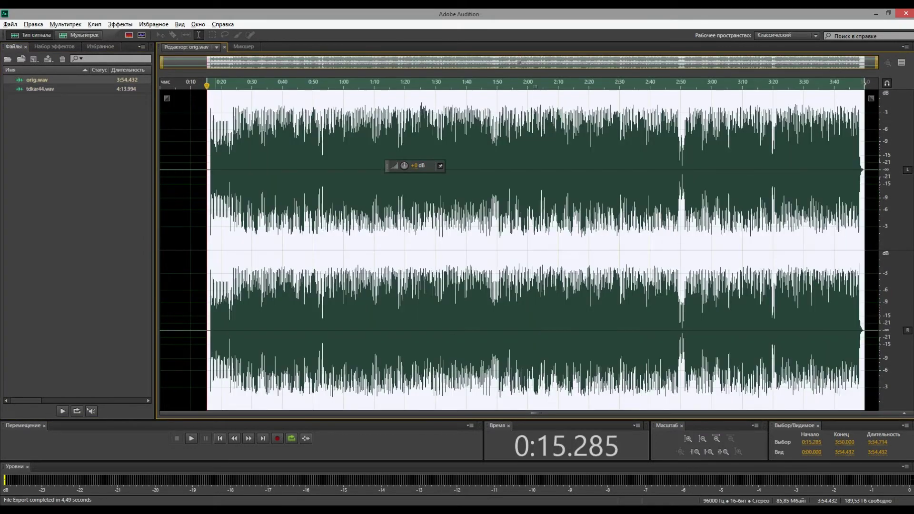
Examine the waveform of the opening beats in orig.wav against the matching intro passage of tdkar44.wav.
click(216, 205)
scroll(217, 205, up, 11)
drag(221, 190, 343, 190)
click(426, 190)
double_click(40, 89)
scroll(185, 190, up, 3)
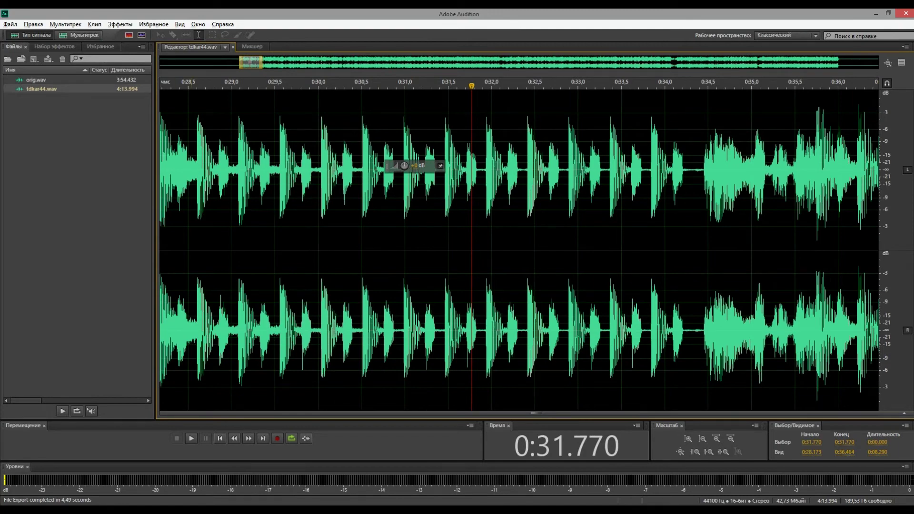
double_click(36, 80)
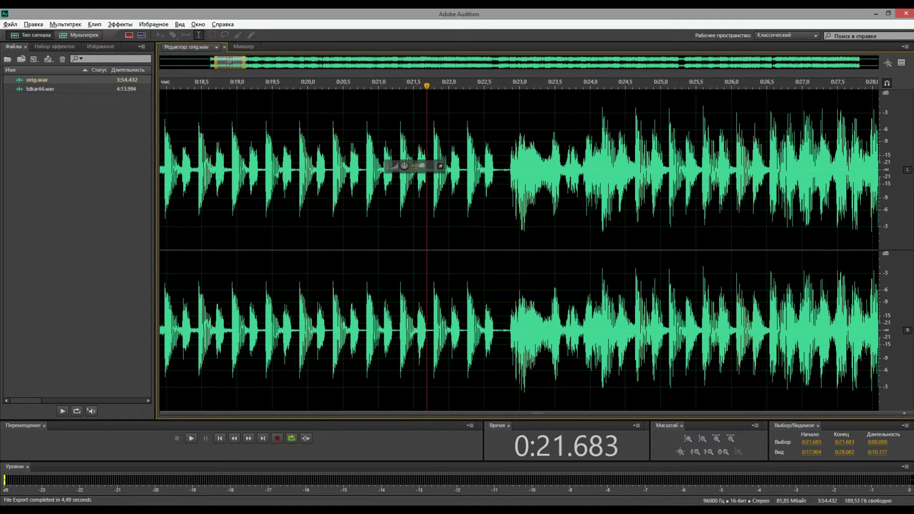
scroll(531, 191, down, 4)
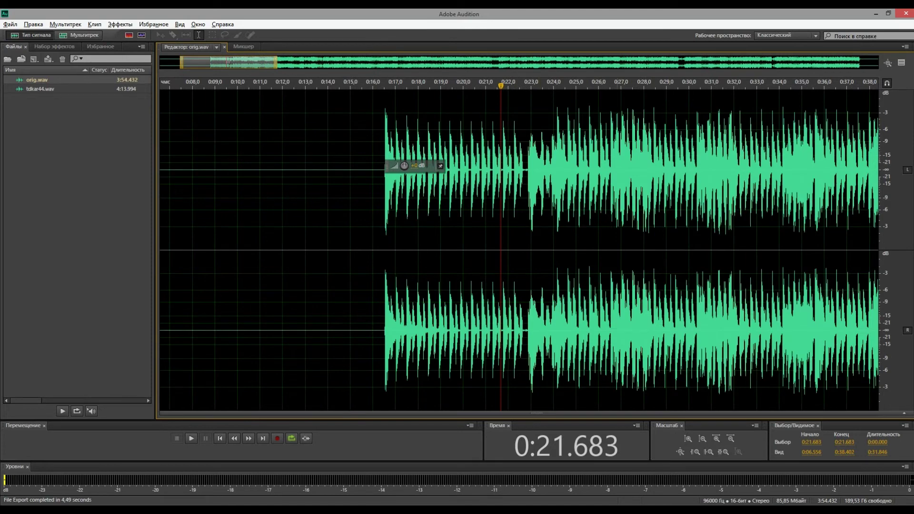
scroll(671, 191, up, 4)
double_click(40, 89)
key(minus)
key(minus)
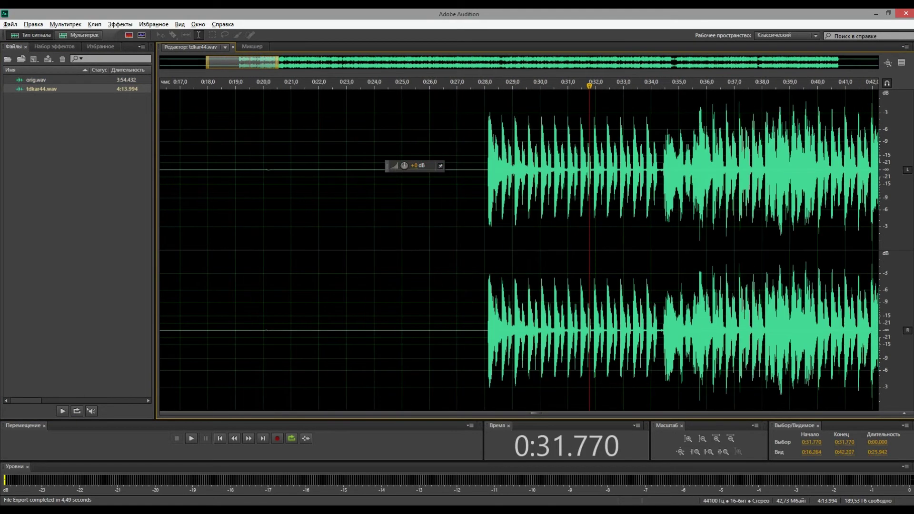
Compare the denser passage after the intro, around 0:39 in tdkar44.wav, with the same passage in orig.wav.
click(793, 191)
scroll(792, 190, up, 4)
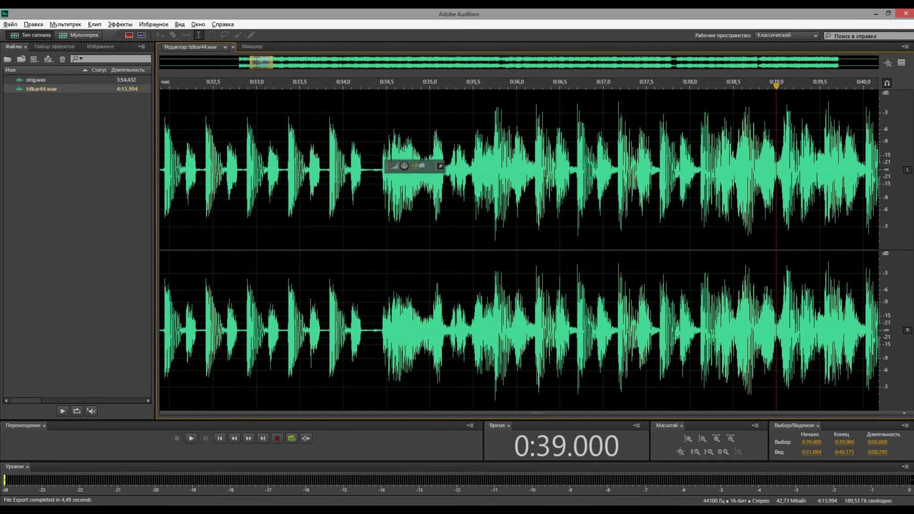
double_click(36, 80)
double_click(40, 89)
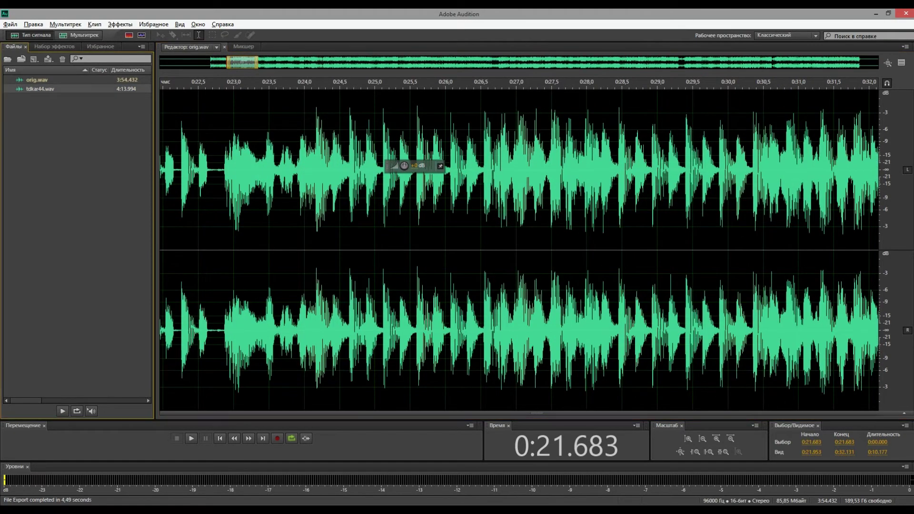
double_click(36, 80)
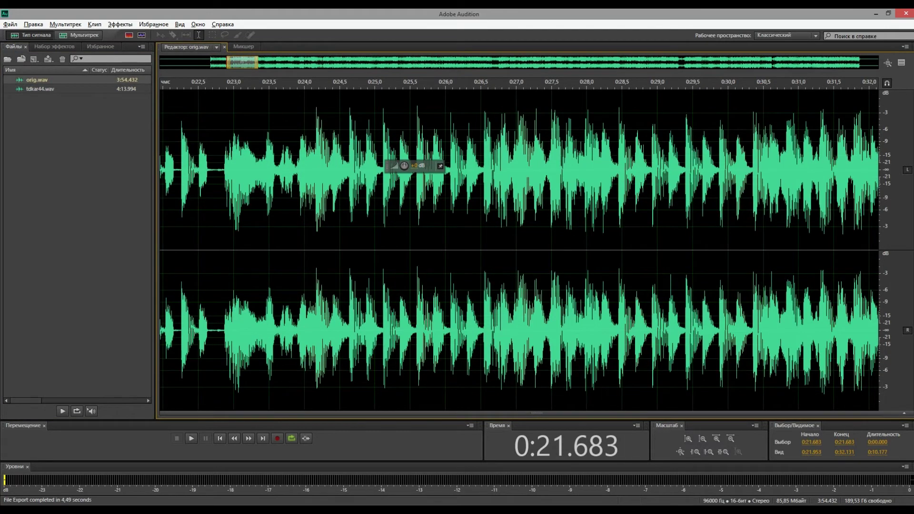
Open tdkar44.wav, turn on its spectral frequency display and show the whole recording.
double_click(40, 89)
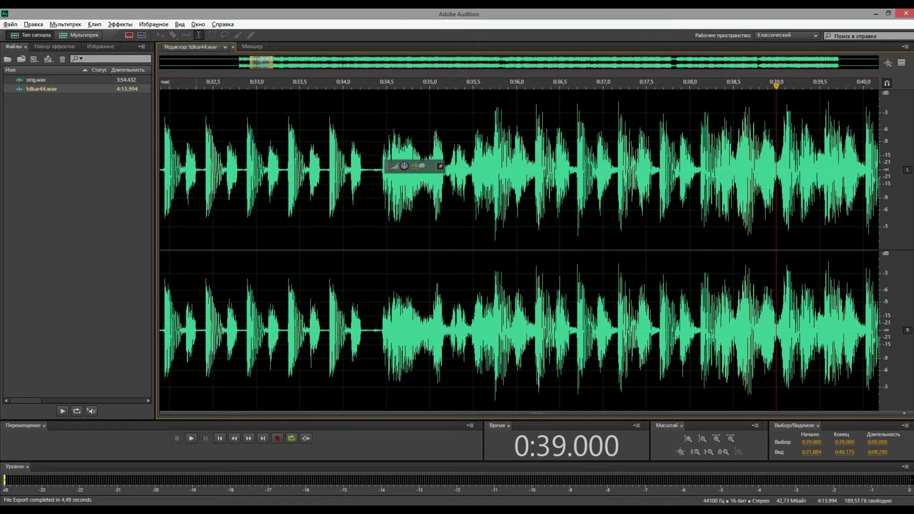
click(319, 238)
click(129, 35)
click(221, 286)
scroll(221, 286, down, 7)
scroll(221, 286, down, 4)
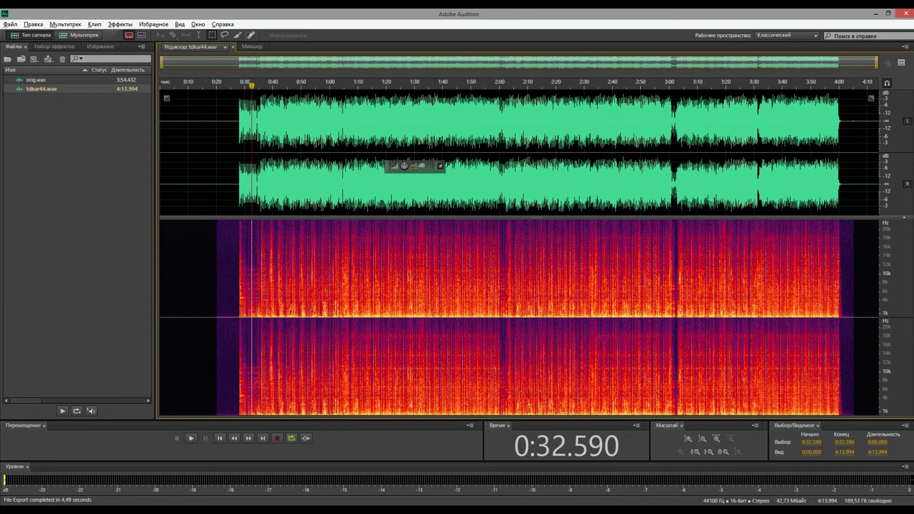
Select the music in tdkar44.wav from its first beat to the end of the track.
drag(235, 314, 572, 314)
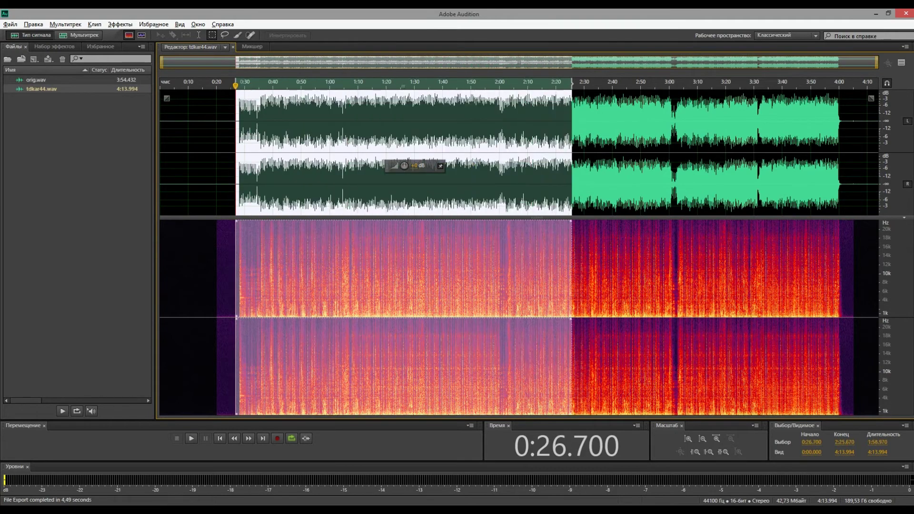
click(243, 286)
scroll(243, 286, up, 5)
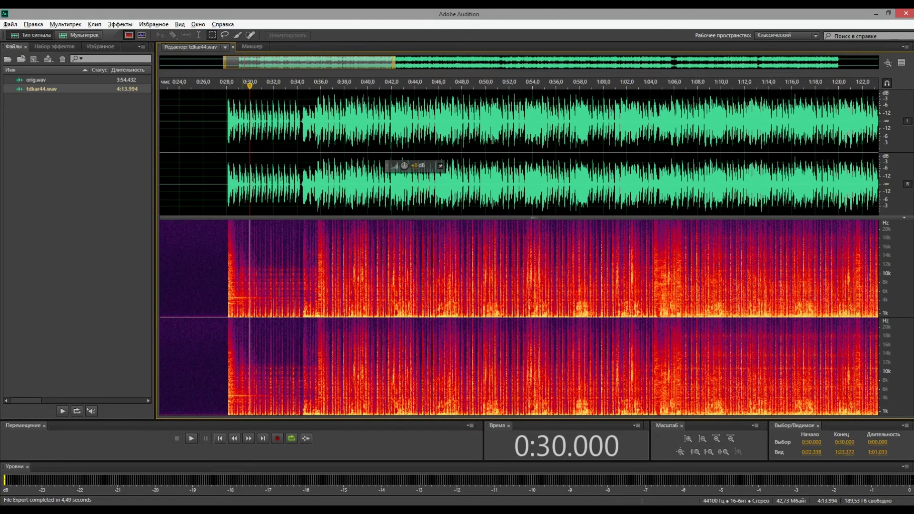
drag(226, 142, 781, 143)
scroll(781, 143, down, 4)
drag(781, 314, 822, 314)
Run a frequency analysis of the selected music with the left channel on top, and hold the resulting curve in slot 1.
key(alt+z)
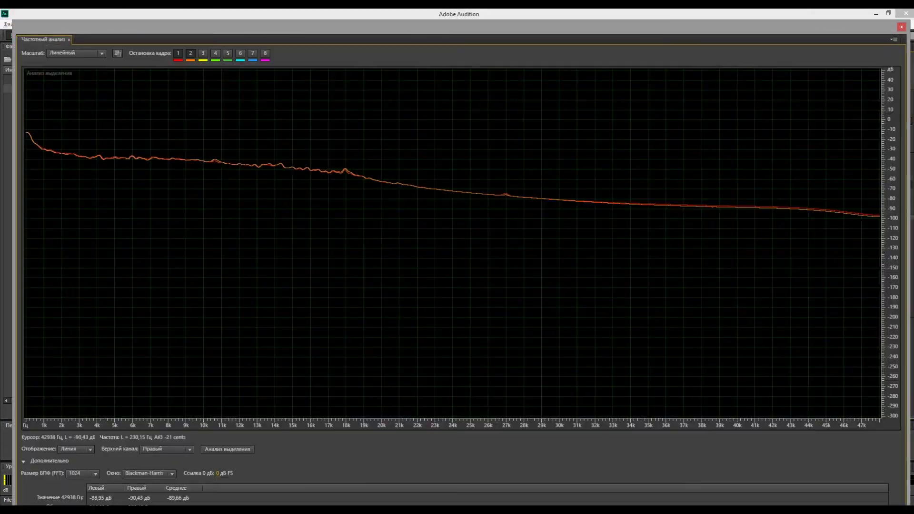
click(227, 449)
click(178, 53)
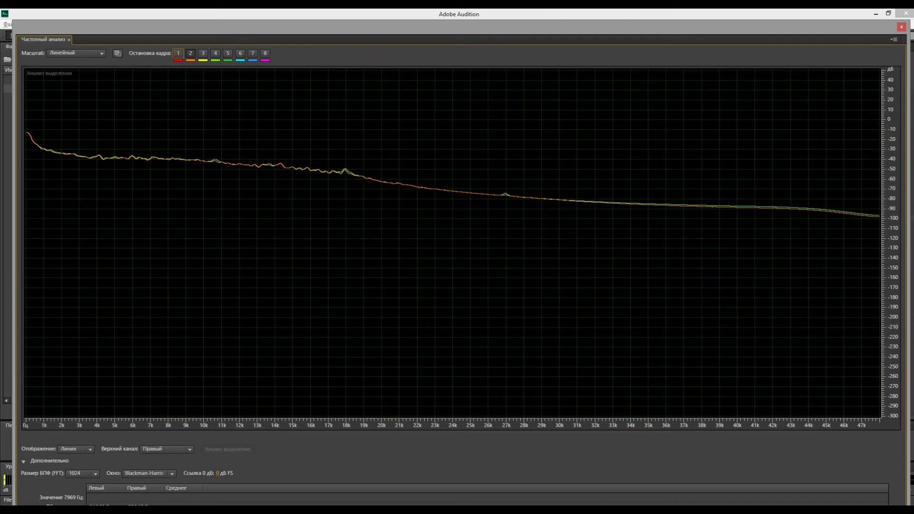
click(190, 53)
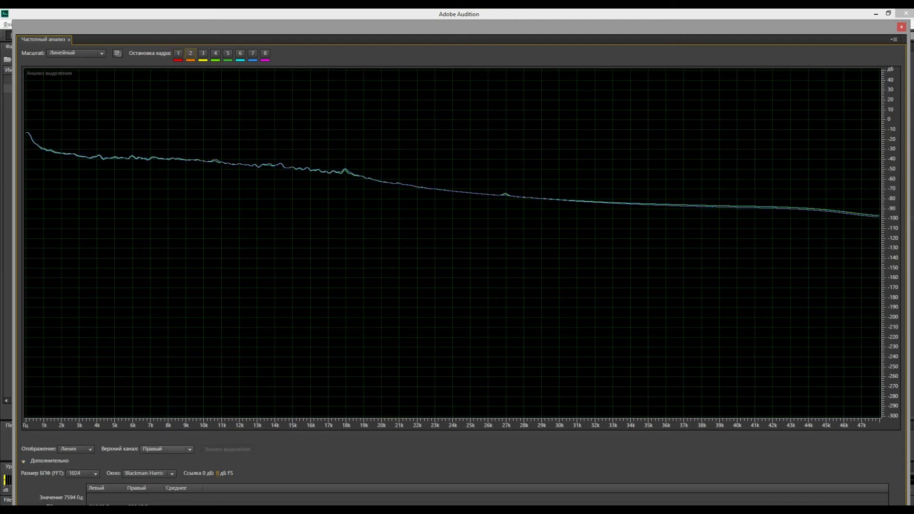
click(191, 54)
click(167, 450)
click(164, 460)
click(178, 53)
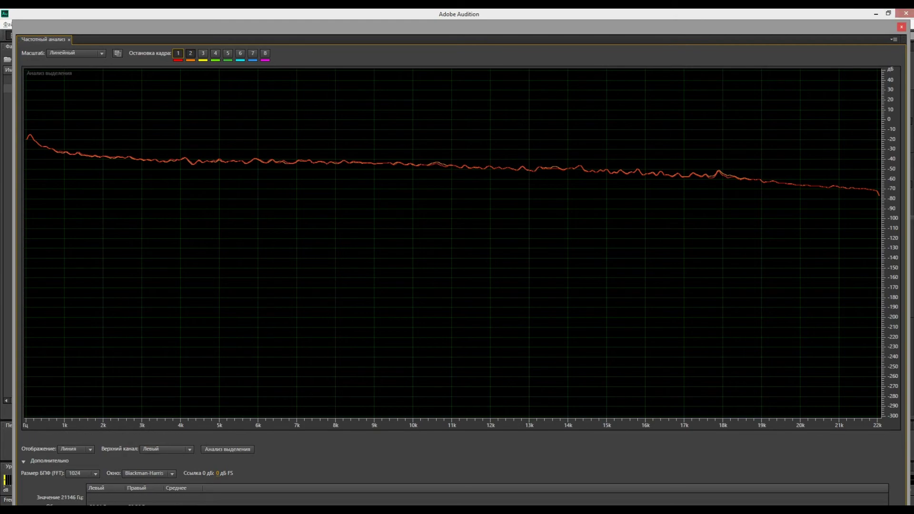
Close the frequency analysis and select the noise-only passage before the music, from 0:22.000 to 0:25.000.
click(901, 27)
click(177, 143)
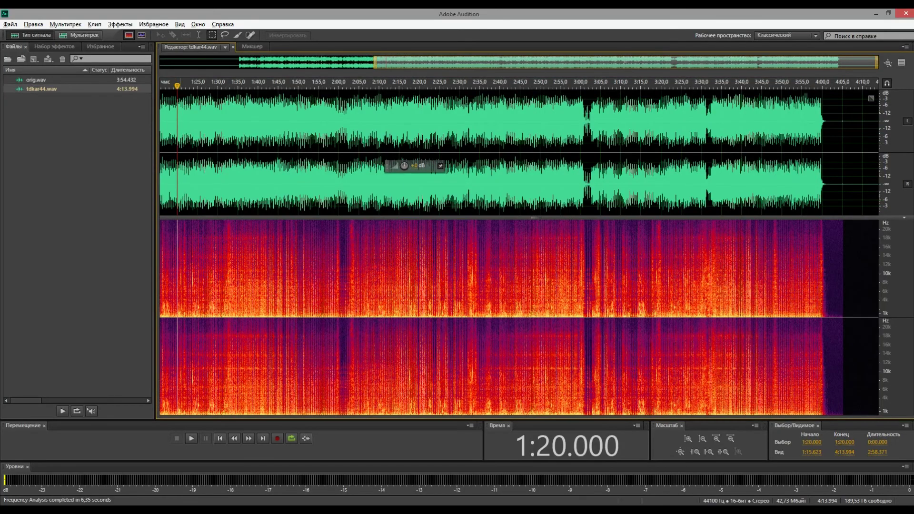
scroll(270, 142, up, 6)
drag(259, 143, 160, 124)
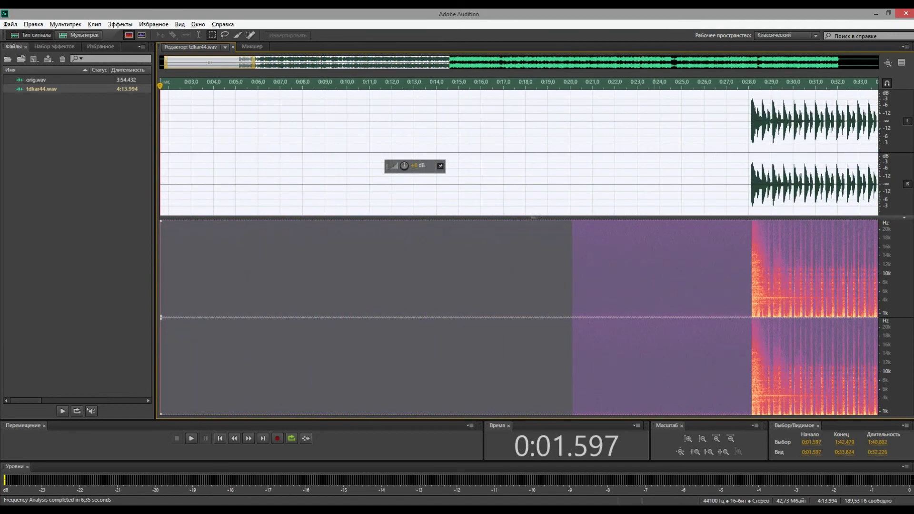
drag(681, 123, 615, 124)
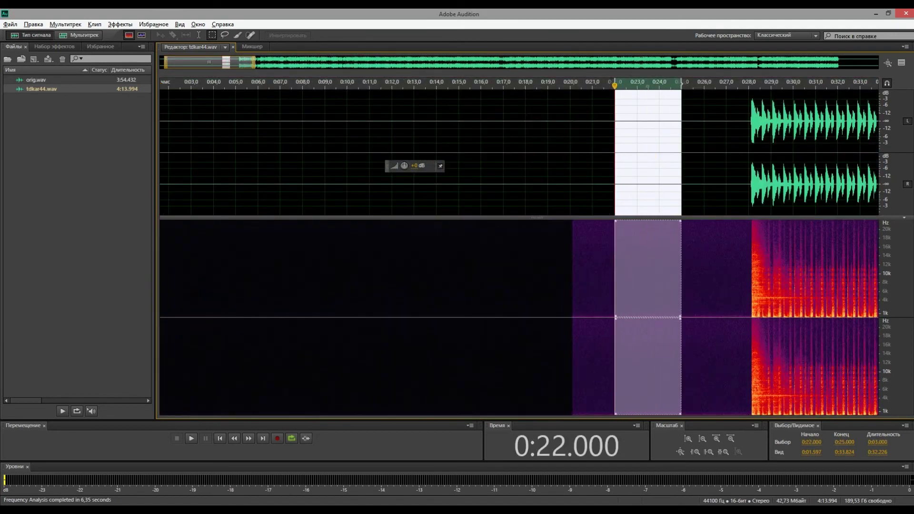
Run a frequency analysis of the selected noise passage and examine its curve closely against the held music curve.
key(alt+z)
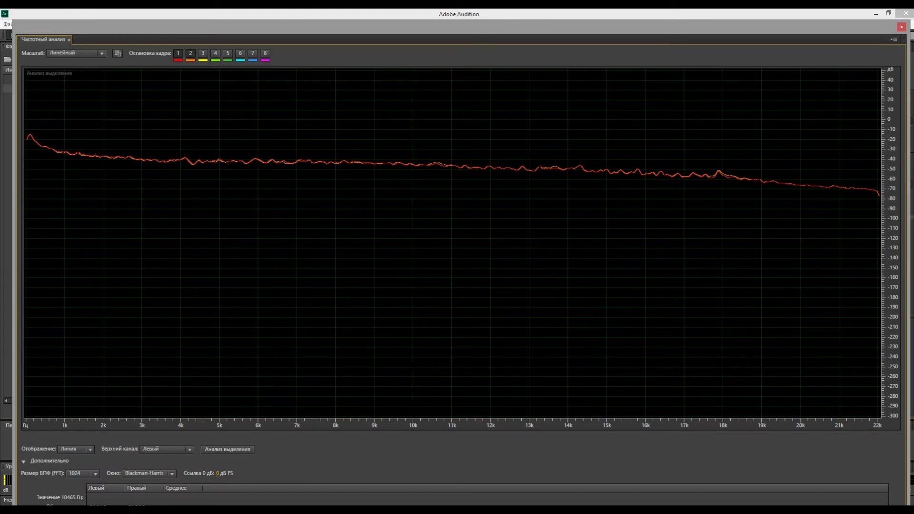
click(227, 450)
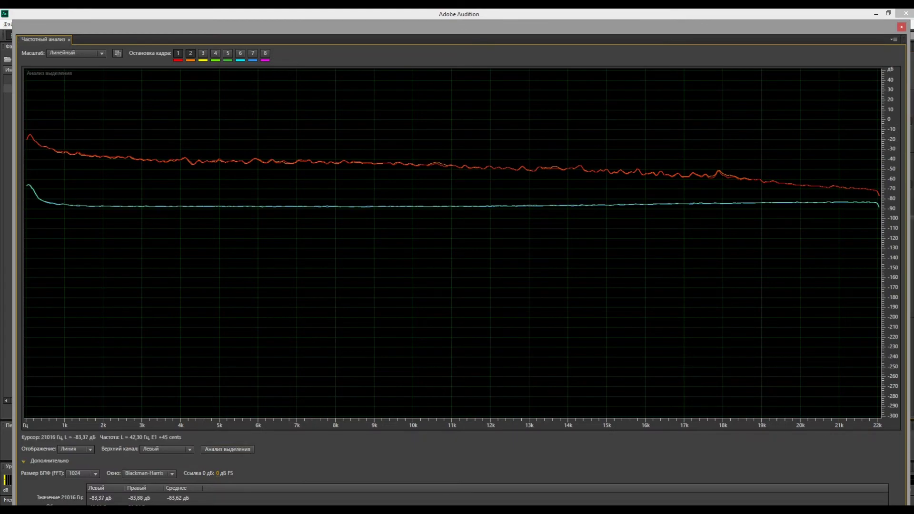
scroll(890, 186, up, 8)
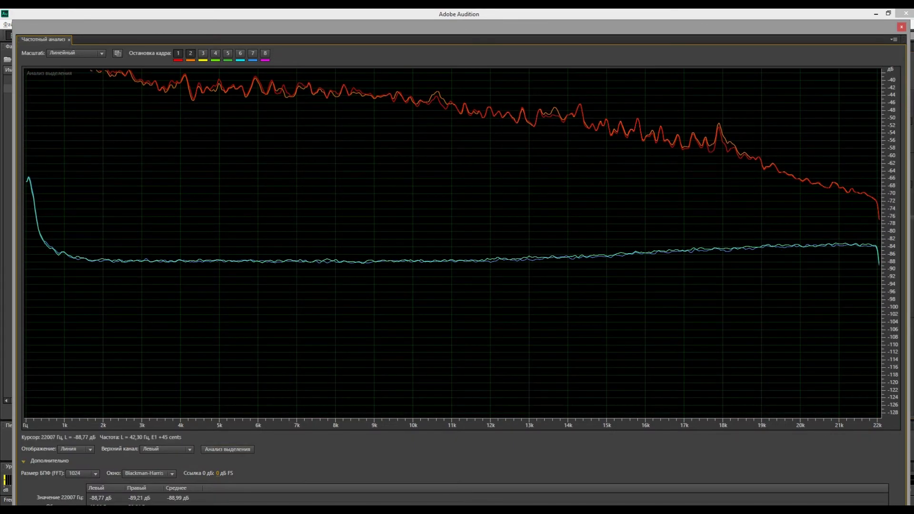
scroll(891, 243, up, 4)
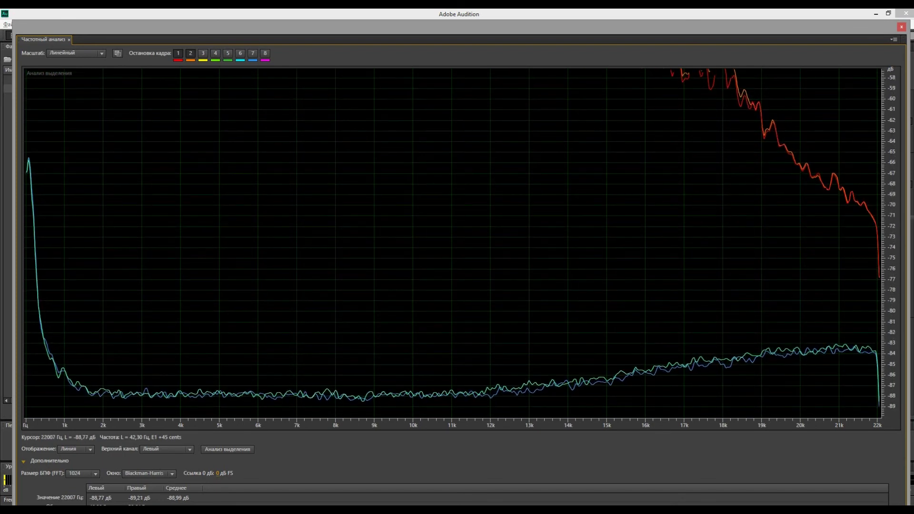
scroll(890, 243, up, 2)
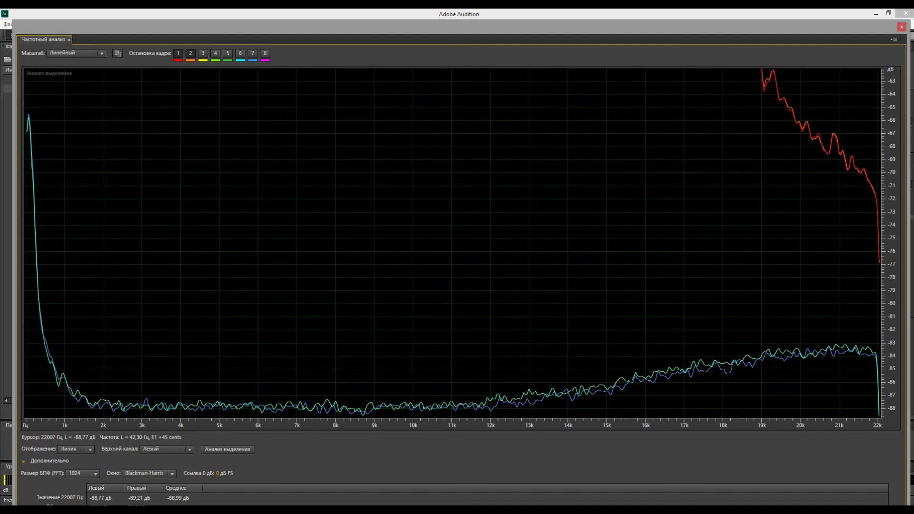
scroll(890, 243, up, 4)
drag(891, 243, 890, 253)
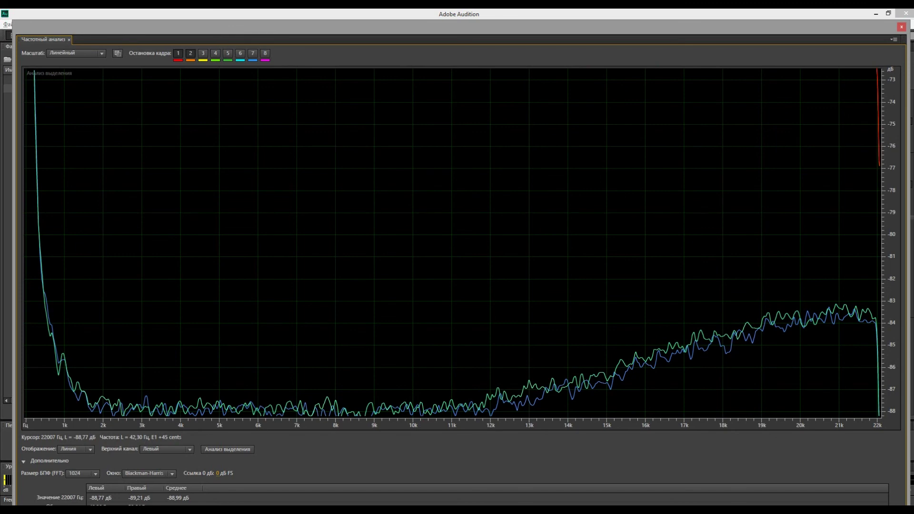